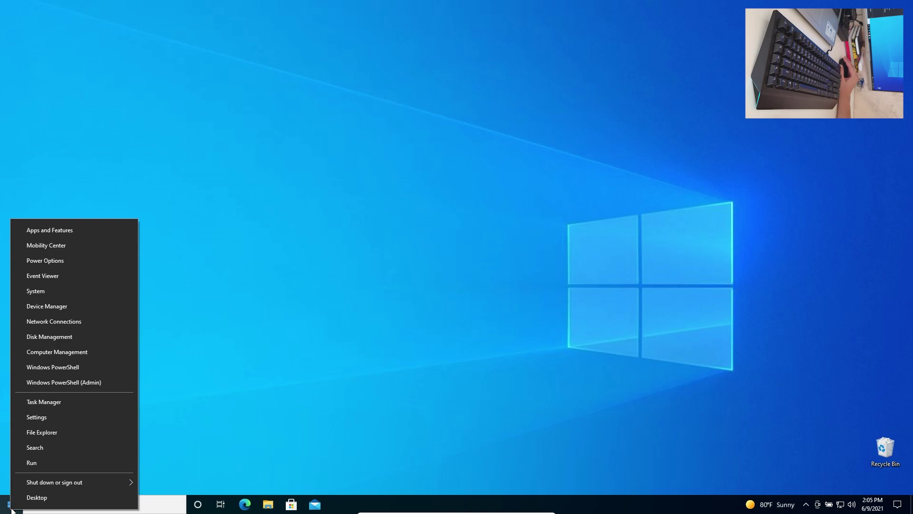
Open the Recovery settings under Update & Security and start the Reset this PC process.
click(47, 418)
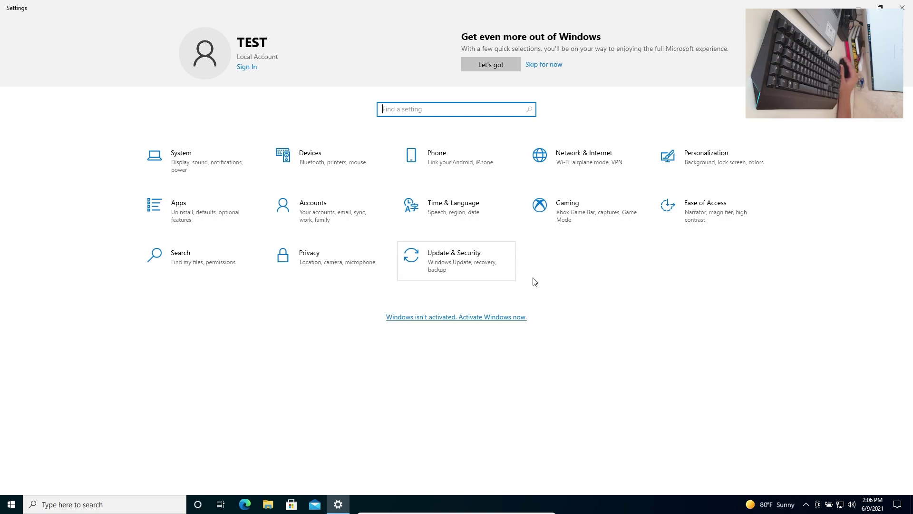
click(458, 265)
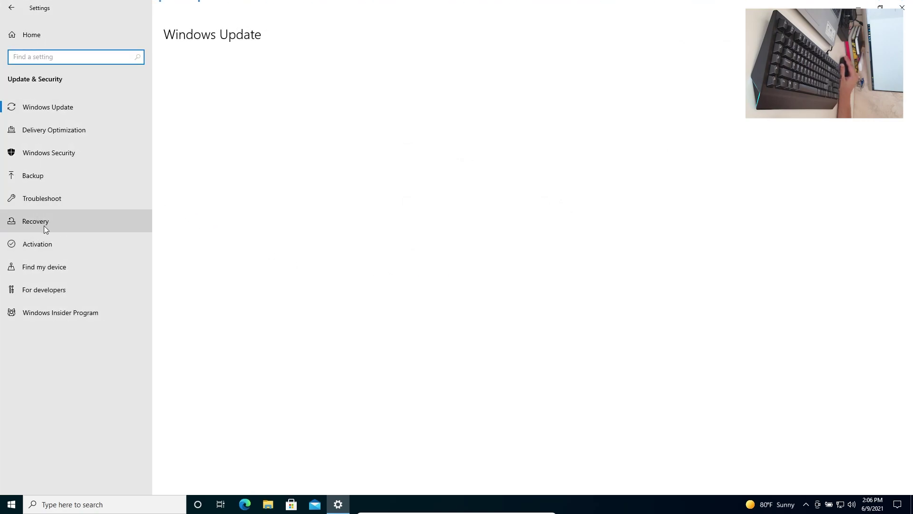
click(62, 225)
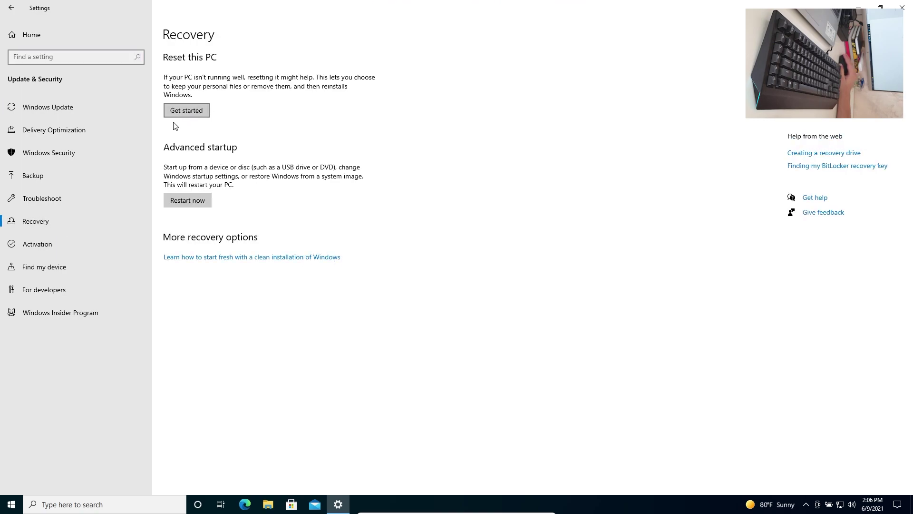
click(187, 114)
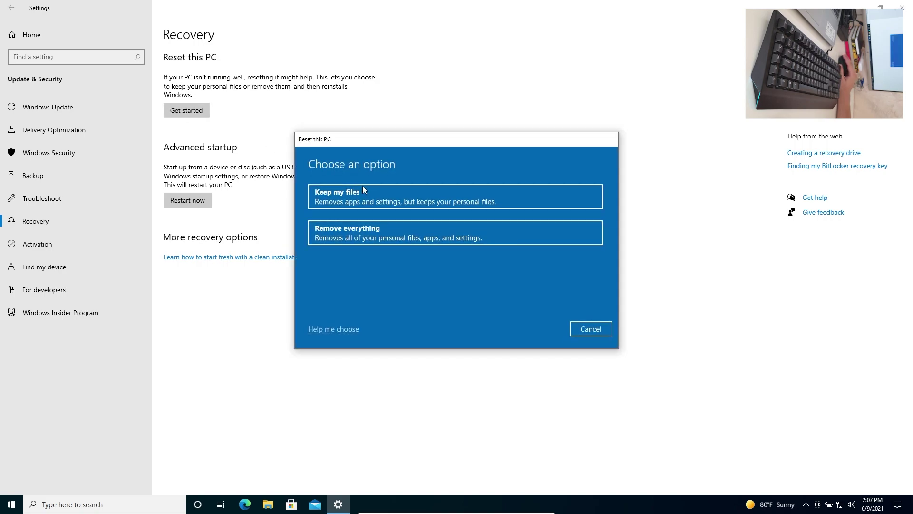
drag(433, 141, 423, 144)
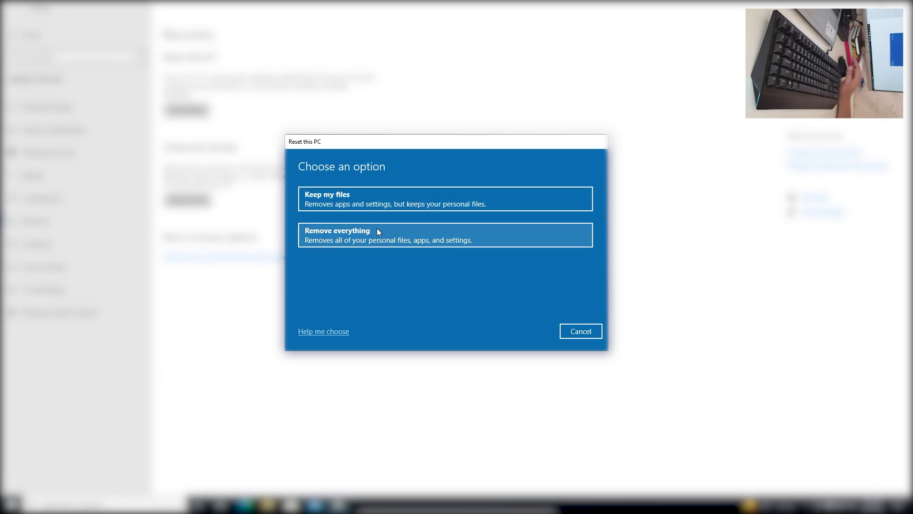
Reset the PC with Remove everything and Local reinstall, keeping Clean data and Download Windows set to No.
click(366, 238)
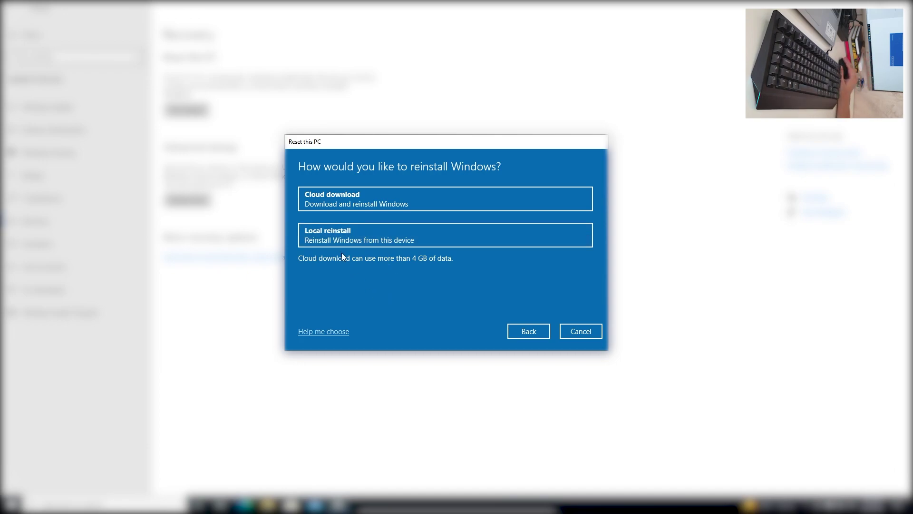
click(388, 243)
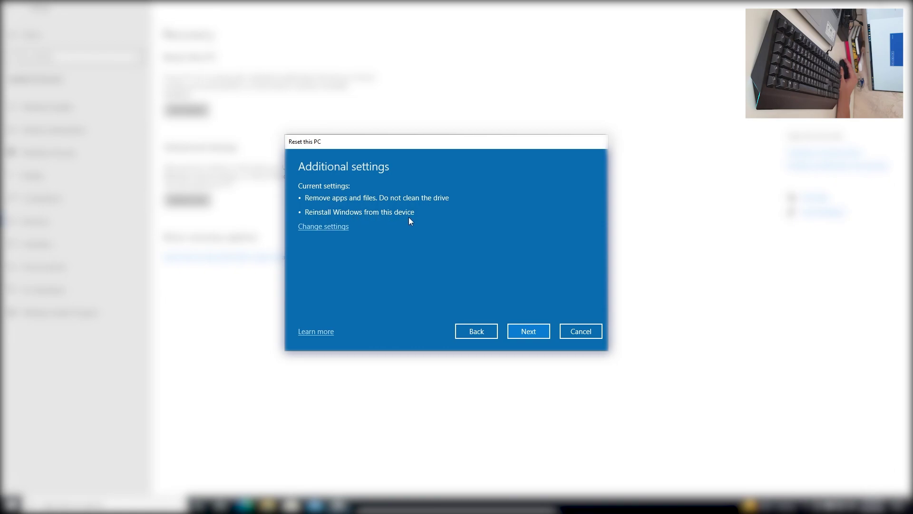
click(335, 226)
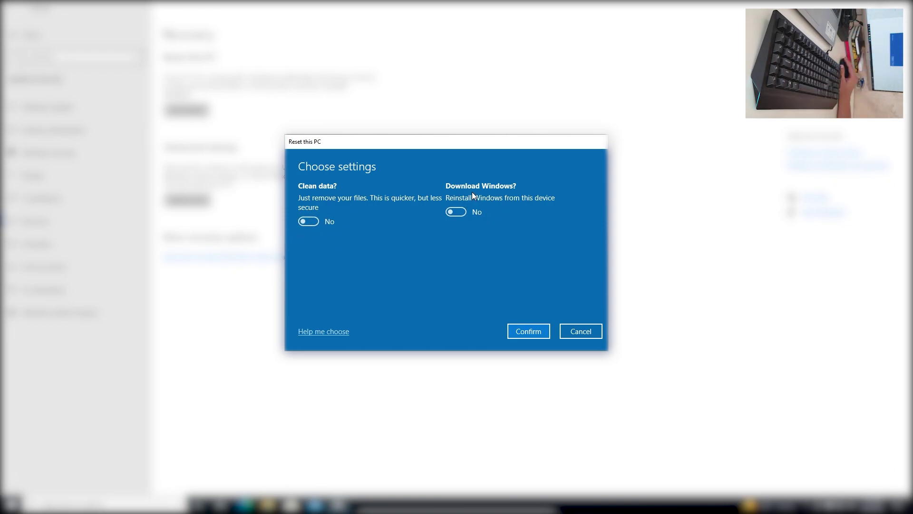
click(520, 332)
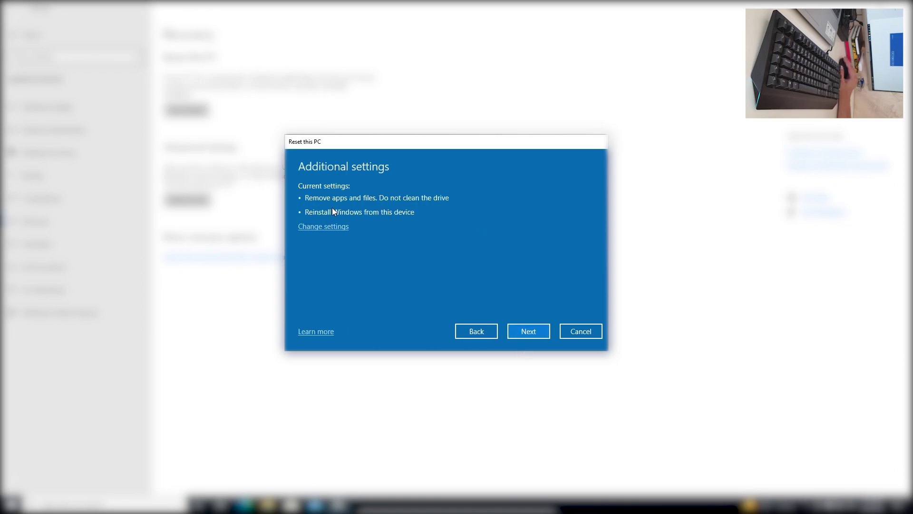
click(529, 333)
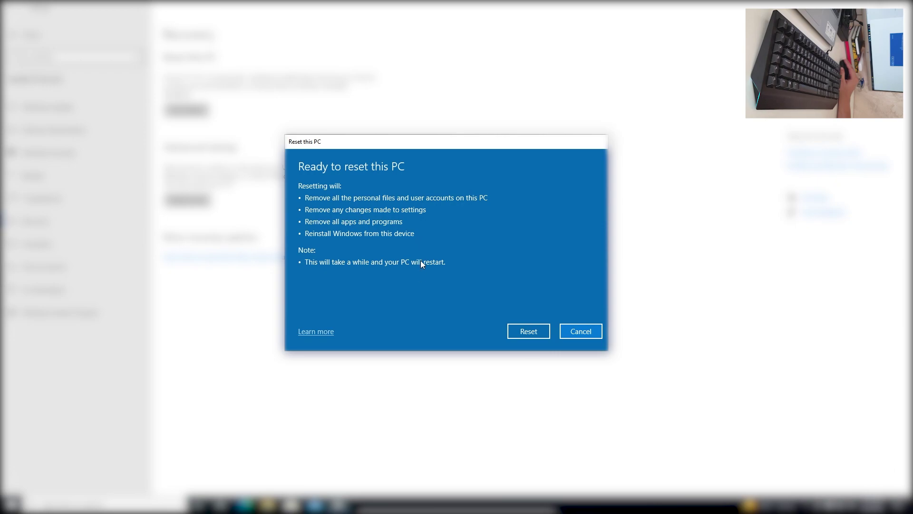
click(523, 334)
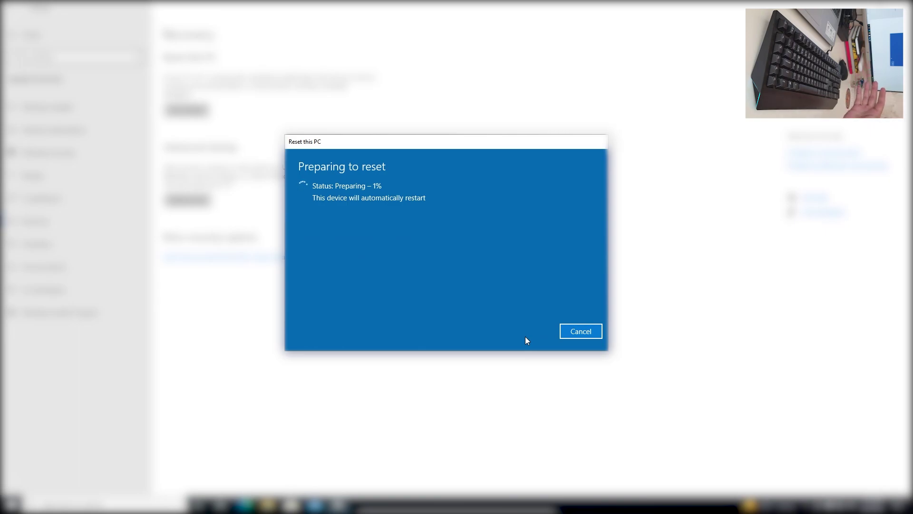
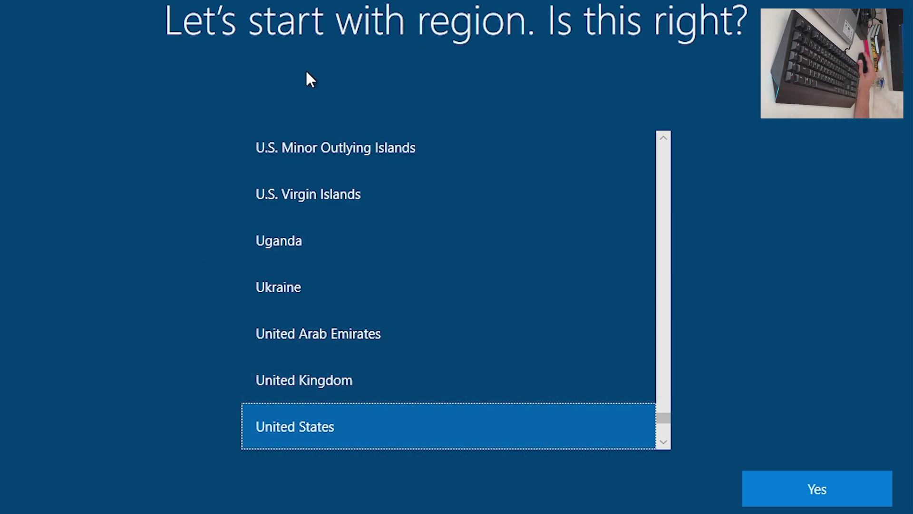
Confirm United States as the region and US as the keyboard layout, without adding a second layout.
click(797, 485)
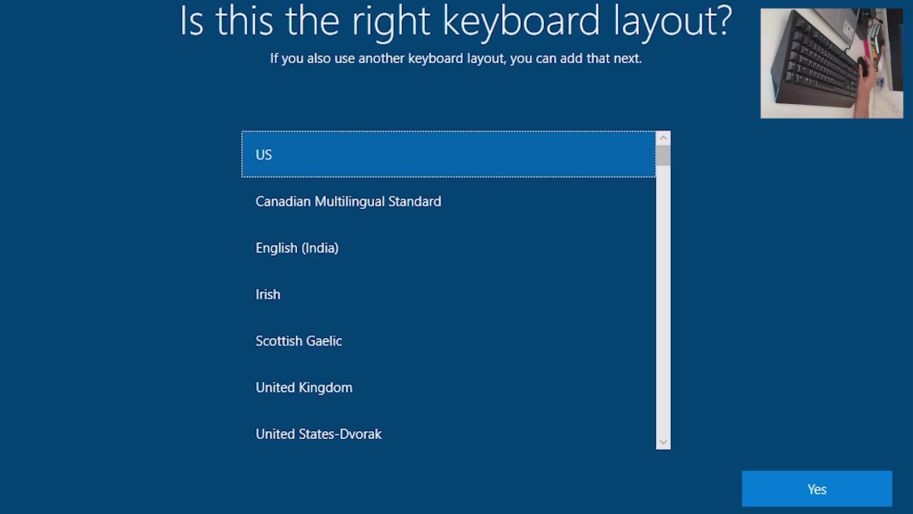
click(799, 497)
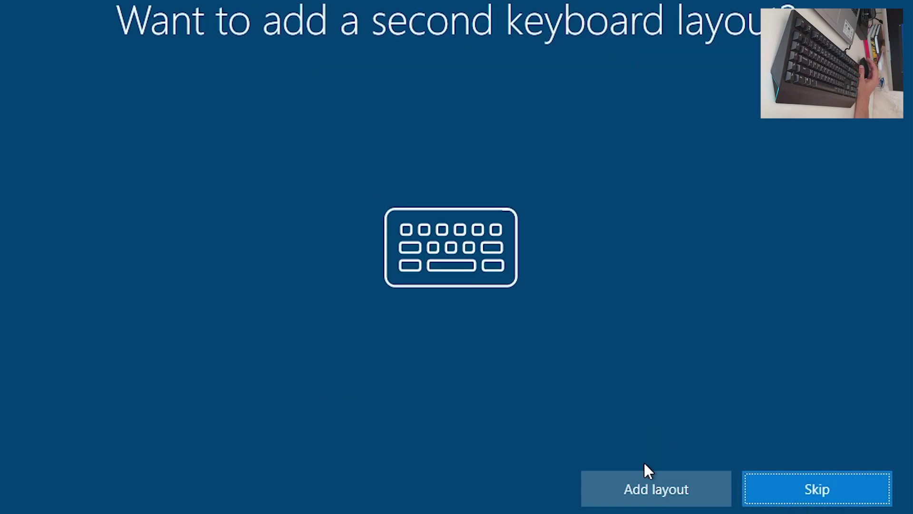
click(778, 495)
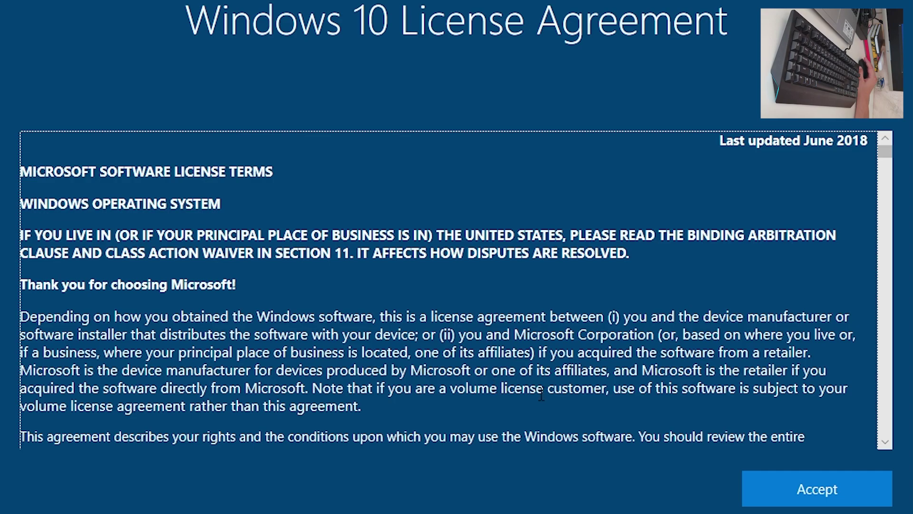
Accept the Windows 10 License Agreement and choose to set up the device for personal use.
click(773, 487)
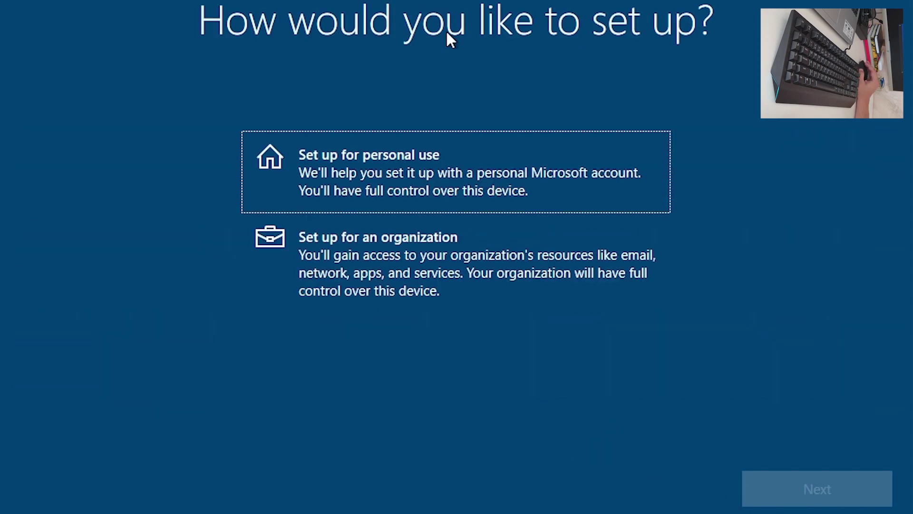
click(427, 165)
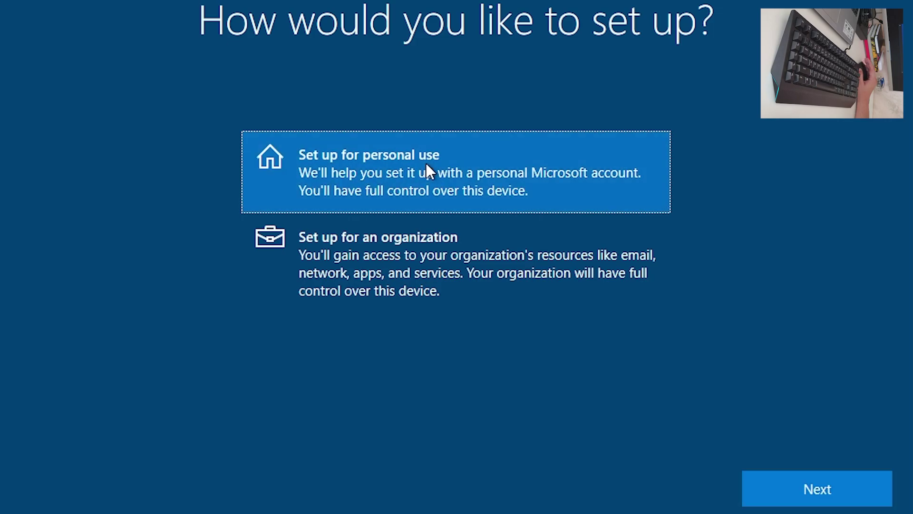
click(772, 490)
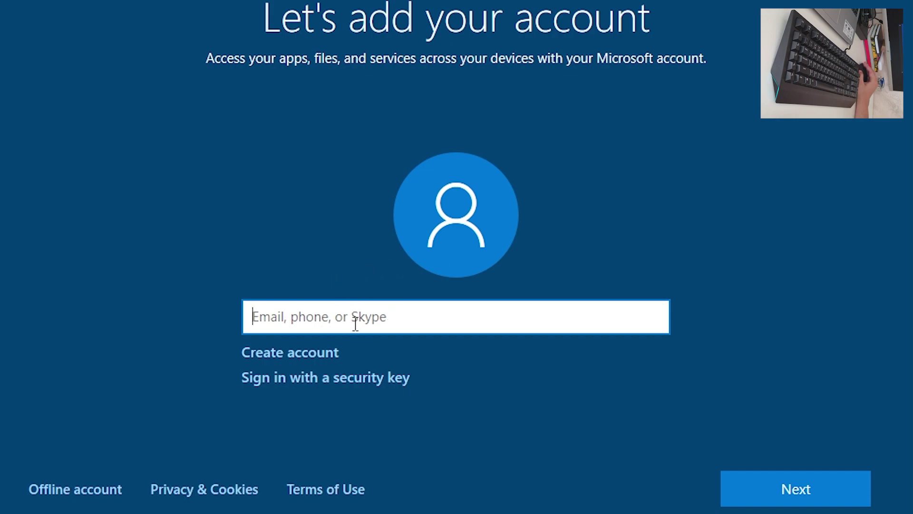
Create an offline account with the limited experience, named TEST, leaving the password blank.
click(76, 488)
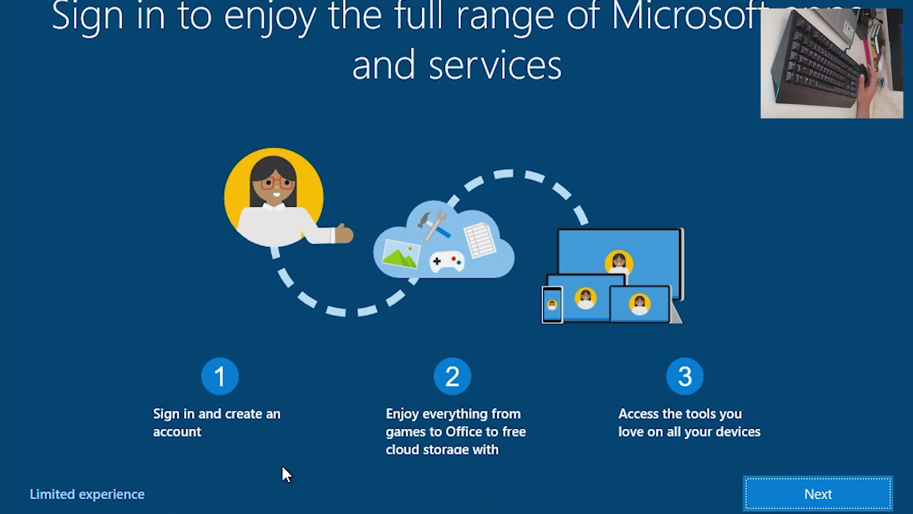
click(79, 494)
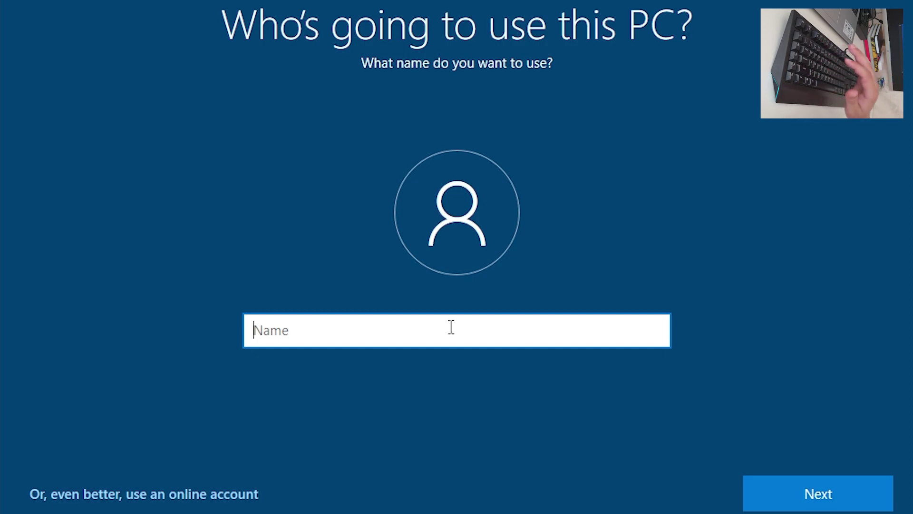
text(TEST)
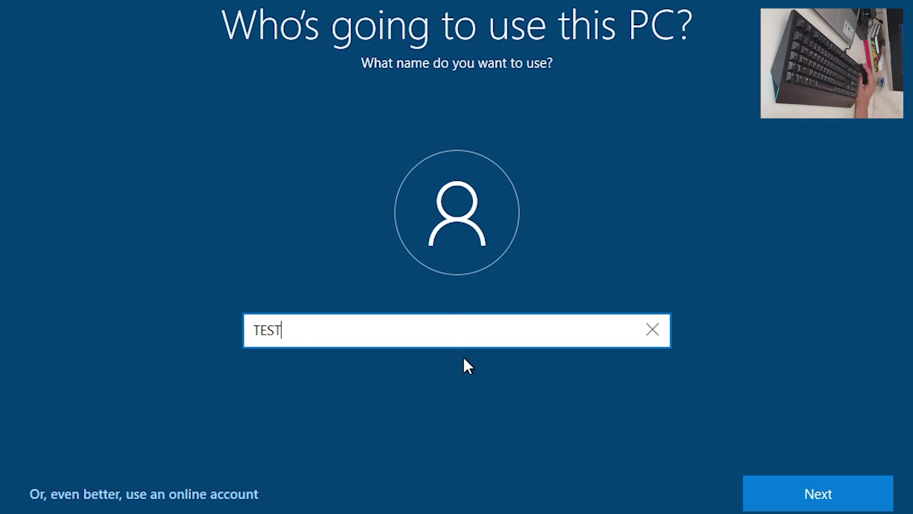
click(783, 500)
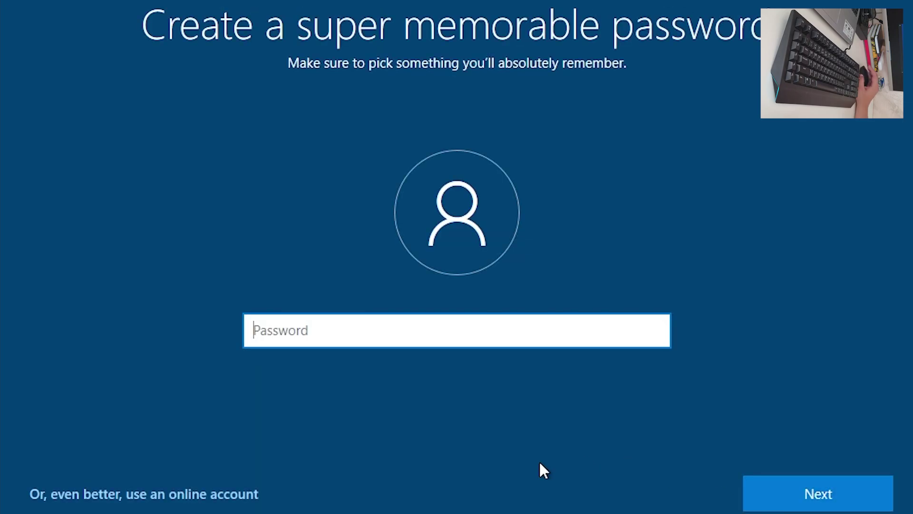
click(810, 493)
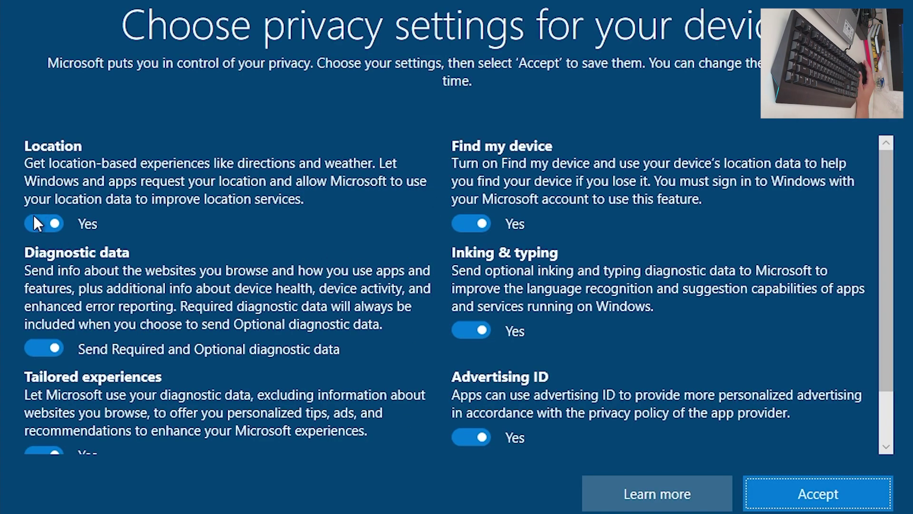
Set all device privacy options to No with only Required diagnostic data sent, accept them, and decline Cortana for now.
click(34, 217)
click(43, 356)
click(480, 329)
click(485, 222)
scroll(630, 293, down, 3)
click(472, 370)
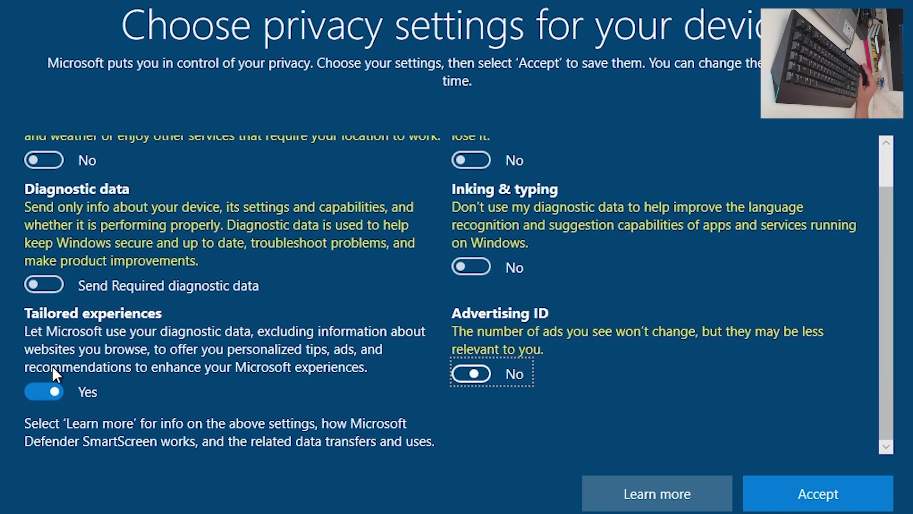
click(40, 388)
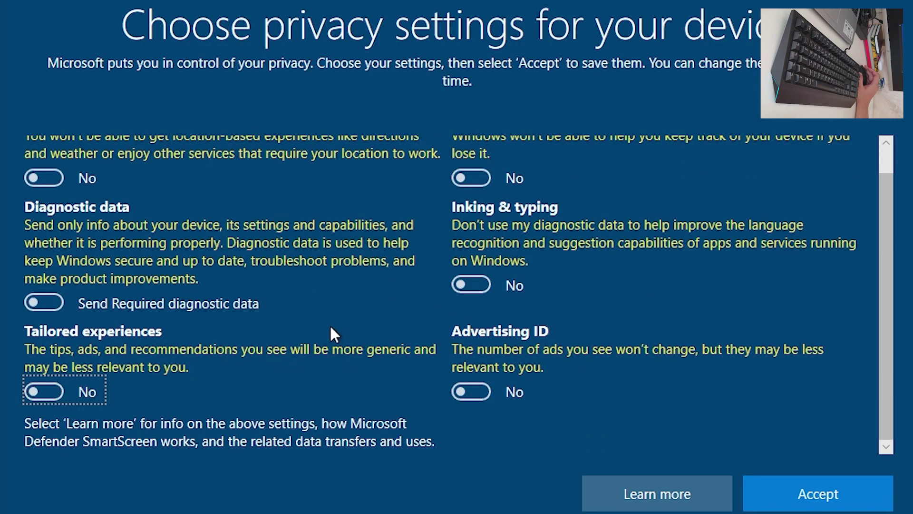
click(792, 493)
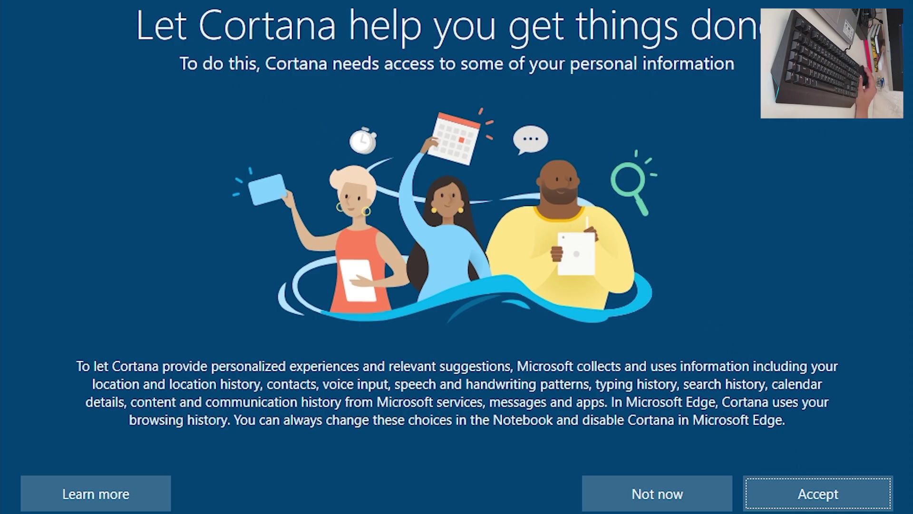
click(654, 496)
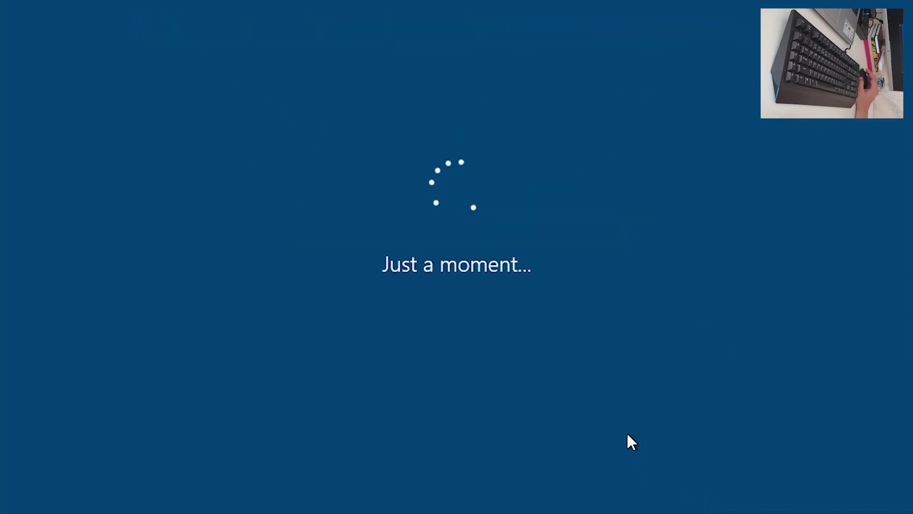